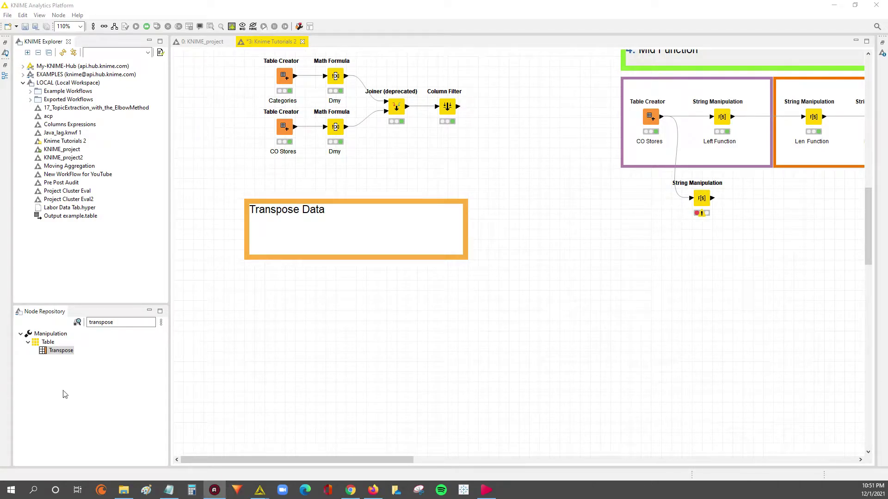
# Open the Categories Table Creator's output table from the node's right-click menu
pyautogui.click(288, 75)
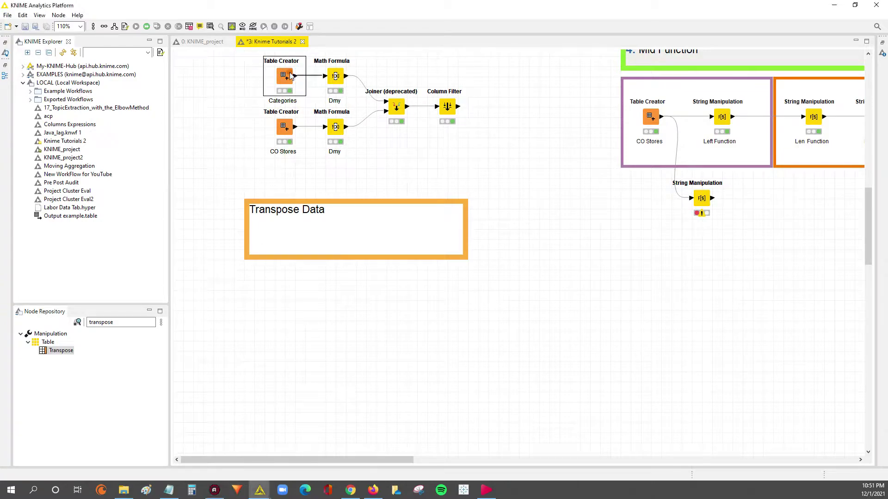
pyautogui.rightClick(288, 73)
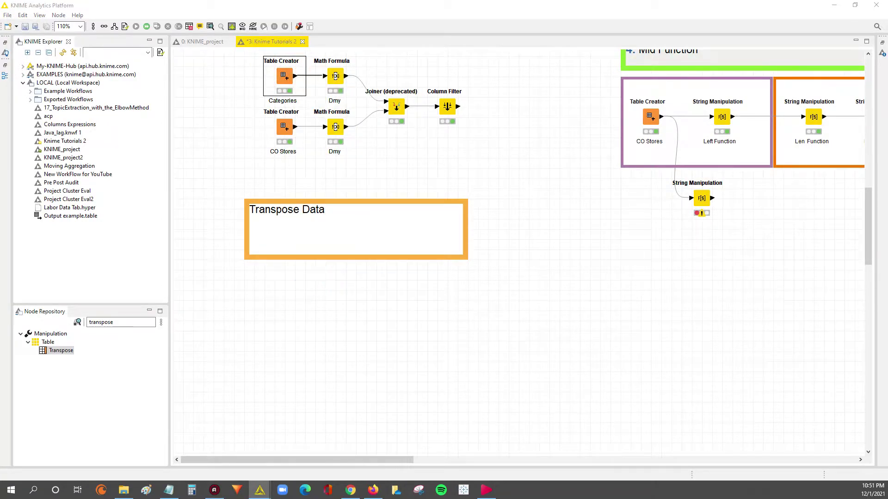
# Position the Categories output window, widen Row ID, and browse its four category rows
pyautogui.moveTo(225, 301); pyautogui.dragTo(295, 279)
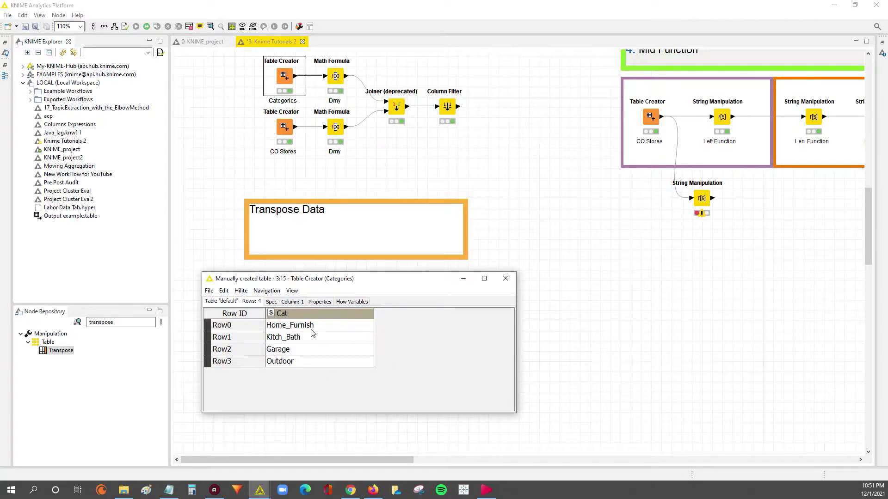
pyautogui.moveTo(265, 314); pyautogui.dragTo(268, 314)
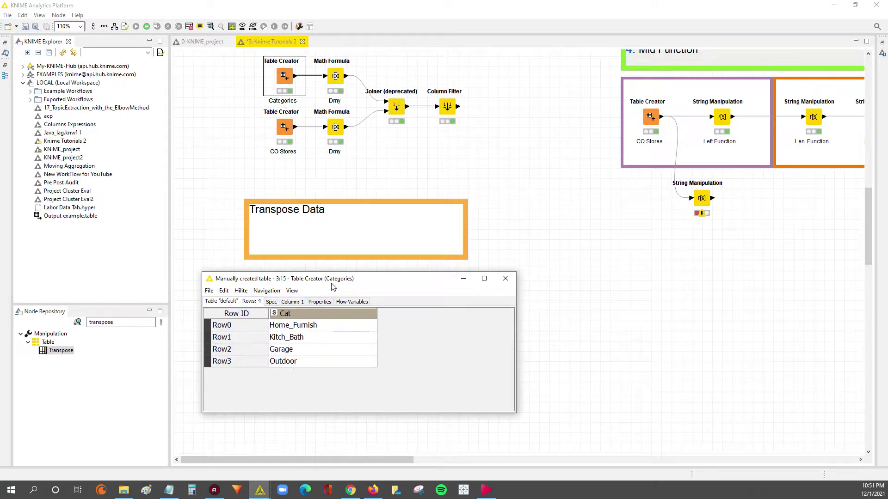
pyautogui.moveTo(331, 283); pyautogui.dragTo(322, 200)
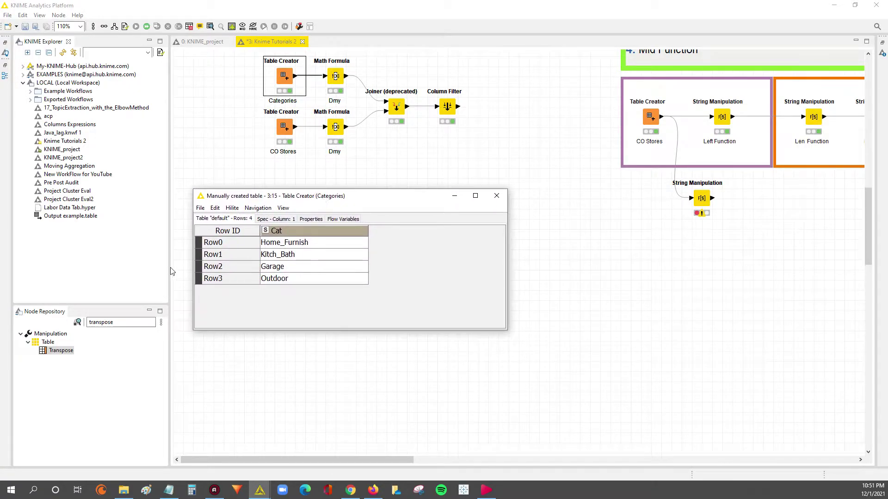
pyautogui.moveTo(283, 245); pyautogui.dragTo(289, 278)
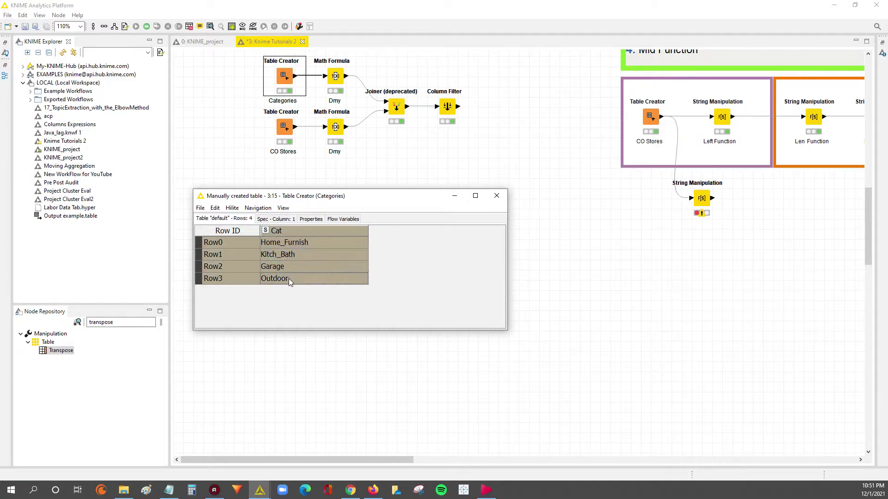
pyautogui.click(284, 243)
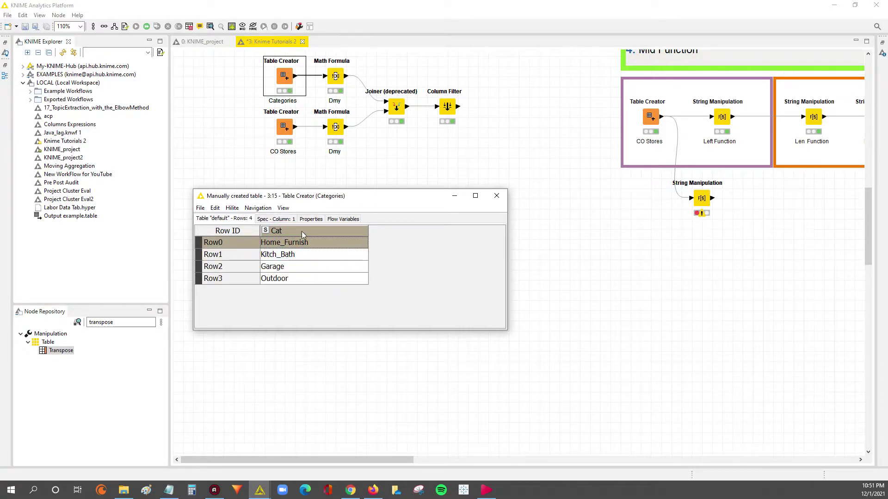
pyautogui.moveTo(293, 243); pyautogui.dragTo(291, 279)
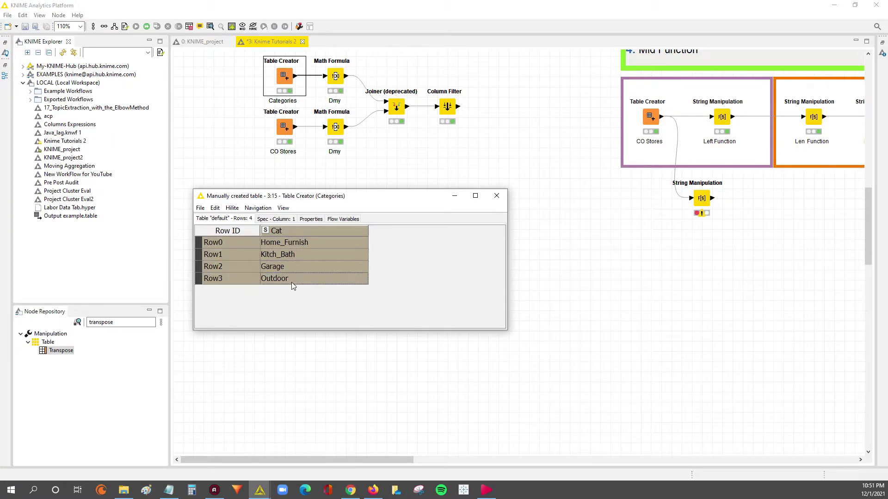
pyautogui.click(305, 243)
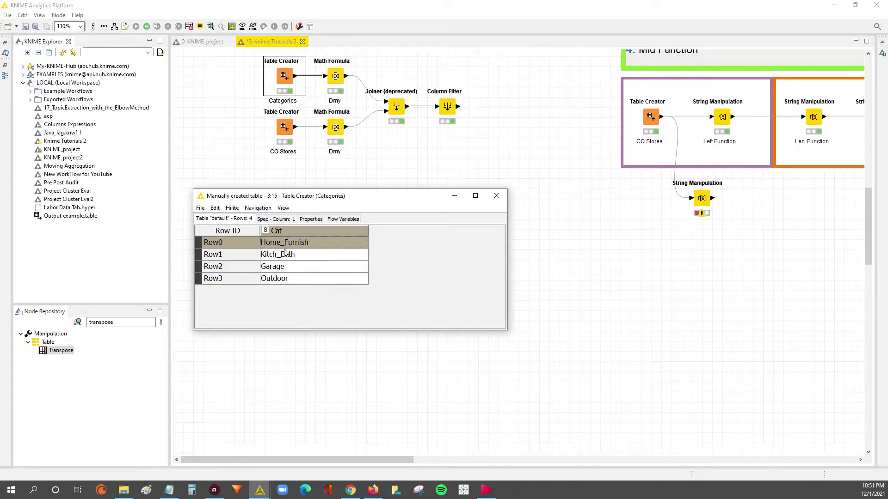
pyautogui.click(306, 257)
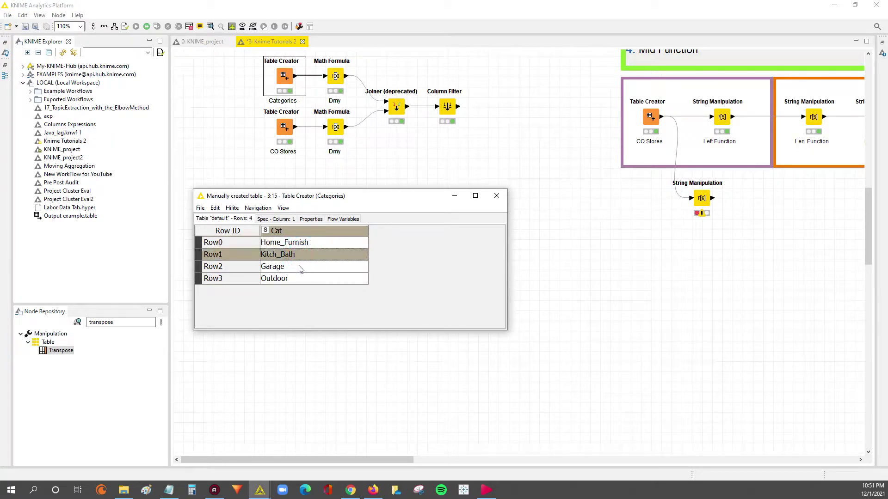
pyautogui.click(293, 280)
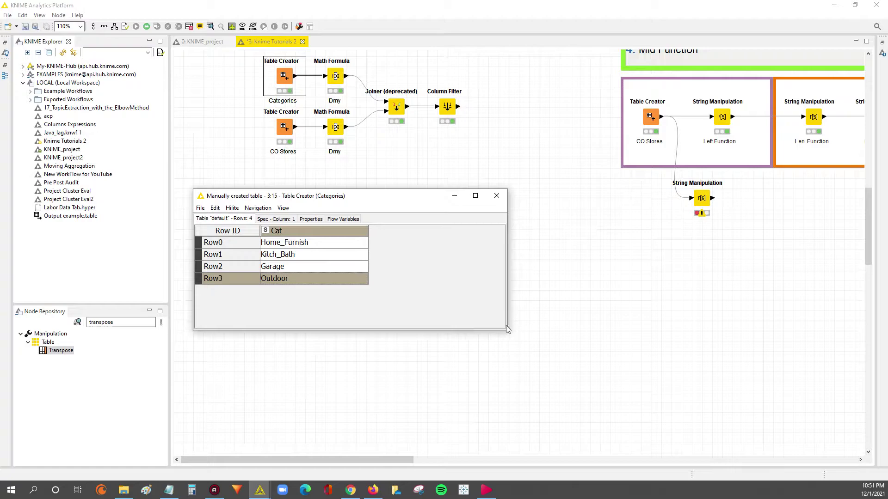
# Shrink the window, reselect all four rows, and close the Categories table
pyautogui.moveTo(506, 331); pyautogui.dragTo(440, 315)
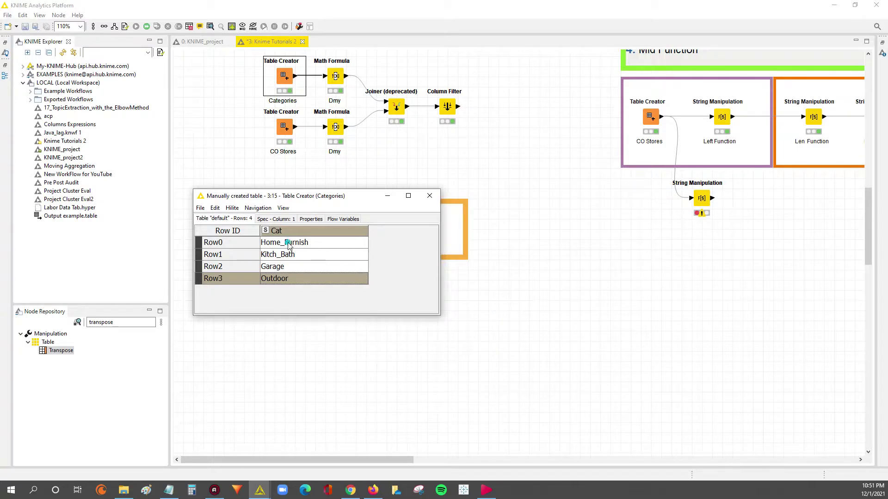
pyautogui.moveTo(288, 244); pyautogui.dragTo(292, 281)
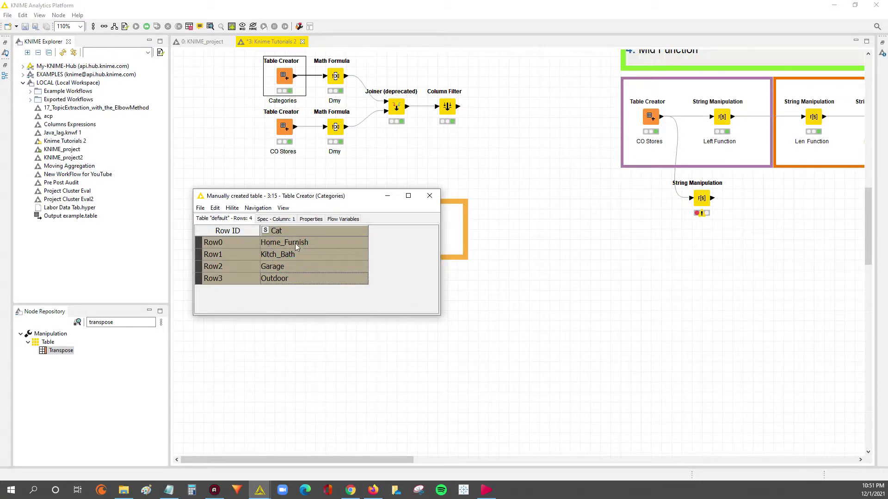
pyautogui.click(430, 198)
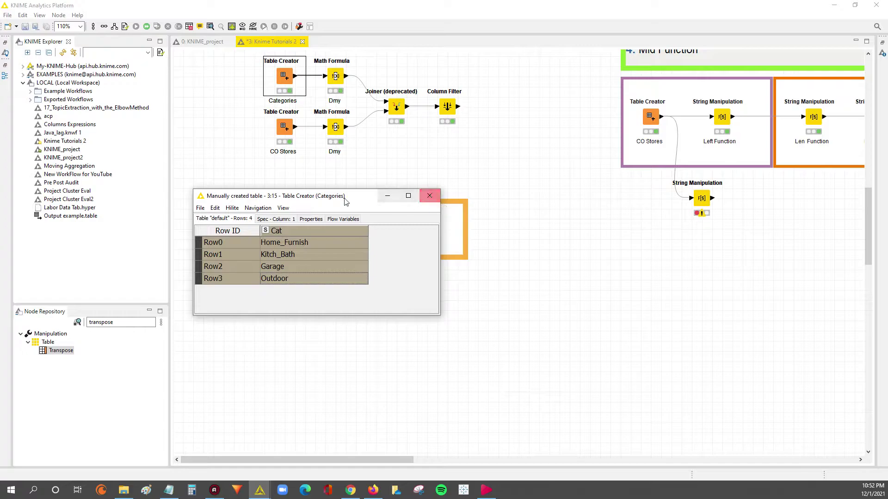
# Add a Transpose node below the annotation, fed from the Categories Table Creator
pyautogui.doubleClick(125, 322)
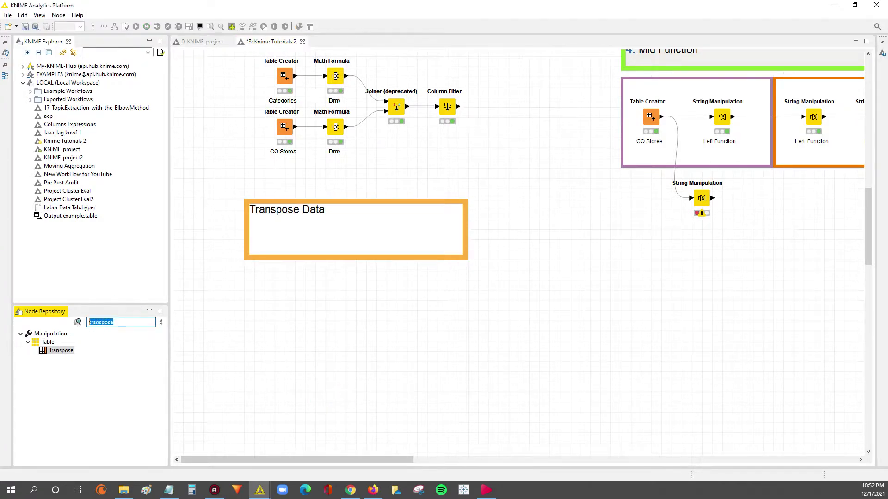
pyautogui.click(129, 322)
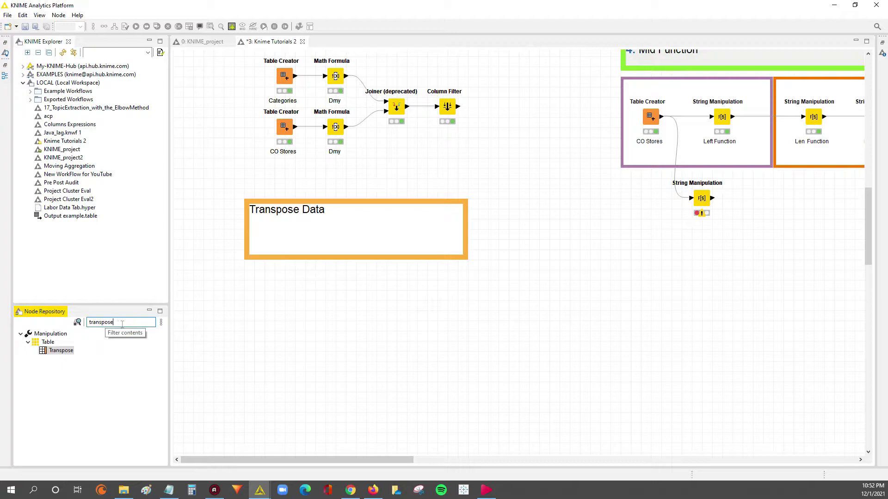
pyautogui.click(55, 352)
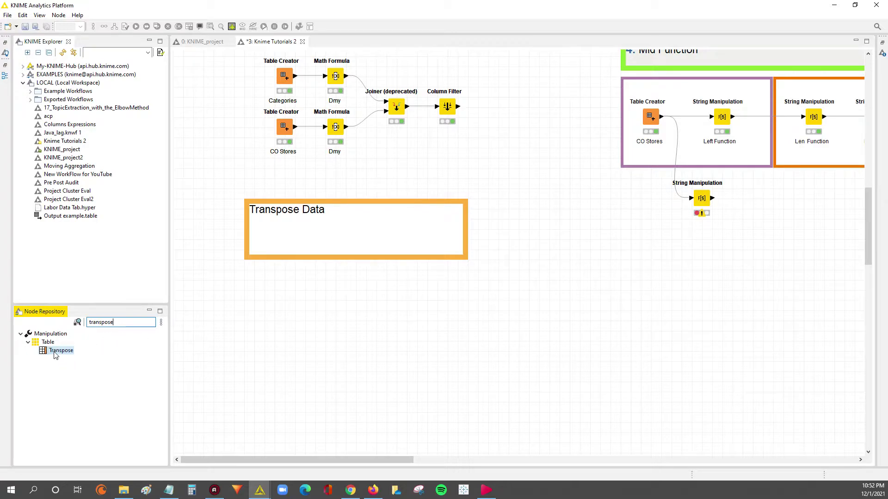
pyautogui.moveTo(55, 352)
pyautogui.mouseDown()
pyautogui.moveTo(175, 353)
pyautogui.moveTo(352, 315)
pyautogui.moveTo(347, 311)
pyautogui.mouseUp()
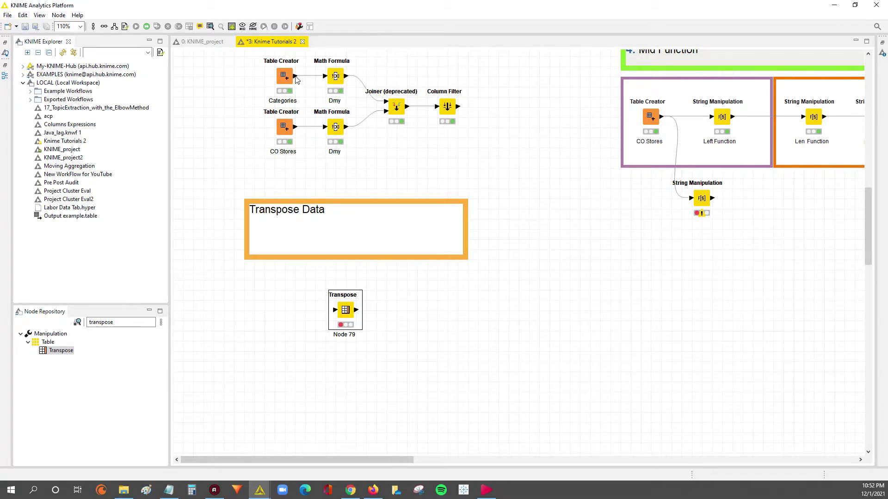
pyautogui.moveTo(295, 76)
pyautogui.mouseDown()
pyautogui.moveTo(335, 310)
pyautogui.moveTo(298, 323)
pyautogui.mouseUp()
# Clear the new node's 'Node 79' label
pyautogui.click(295, 335)
pyautogui.press('BackSpace')
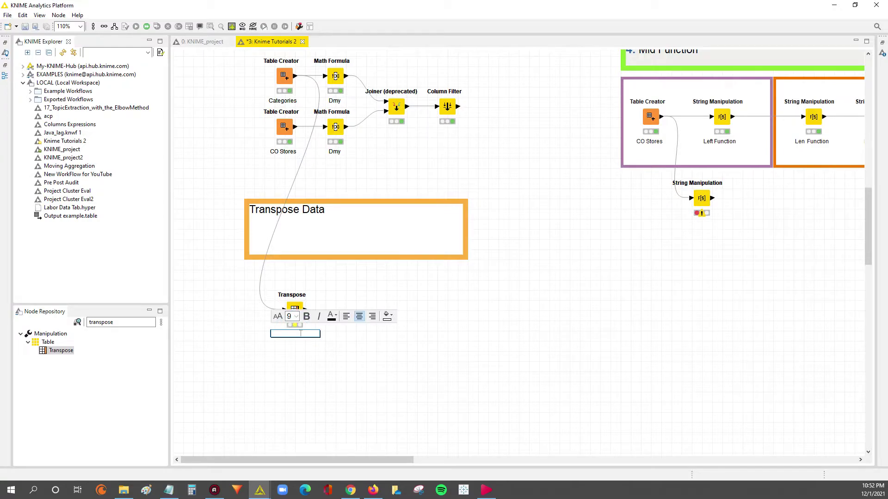
pyautogui.click(318, 390)
pyautogui.click(294, 311)
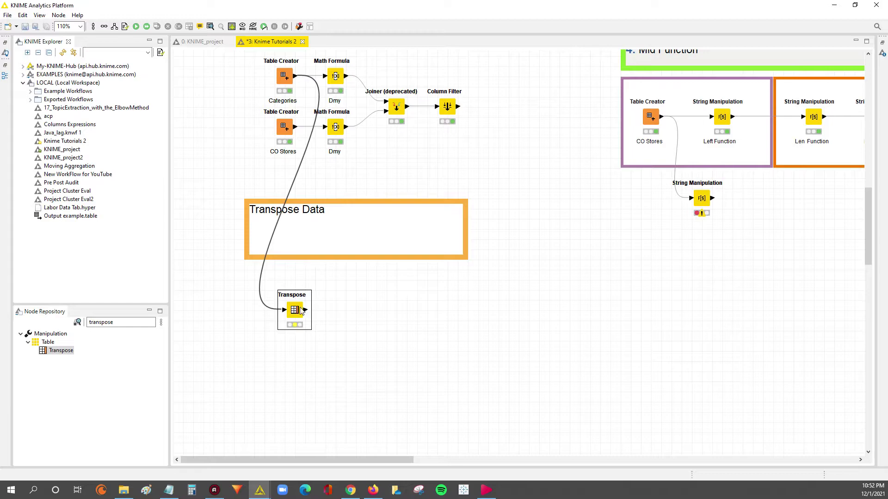
# Confirm the Transpose settings with Chunk size (columns) left at 10
pyautogui.doubleClick(295, 312)
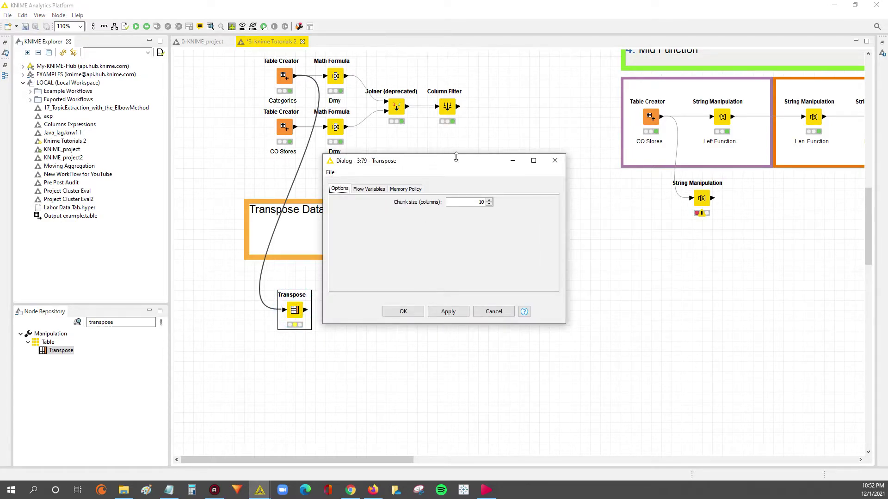
pyautogui.moveTo(440, 167); pyautogui.dragTo(439, 236)
pyautogui.doubleClick(473, 271)
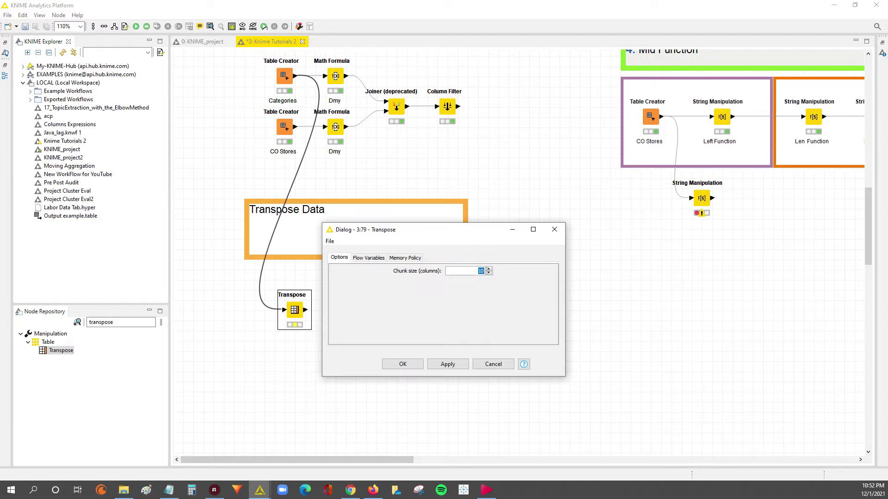
pyautogui.click(456, 272)
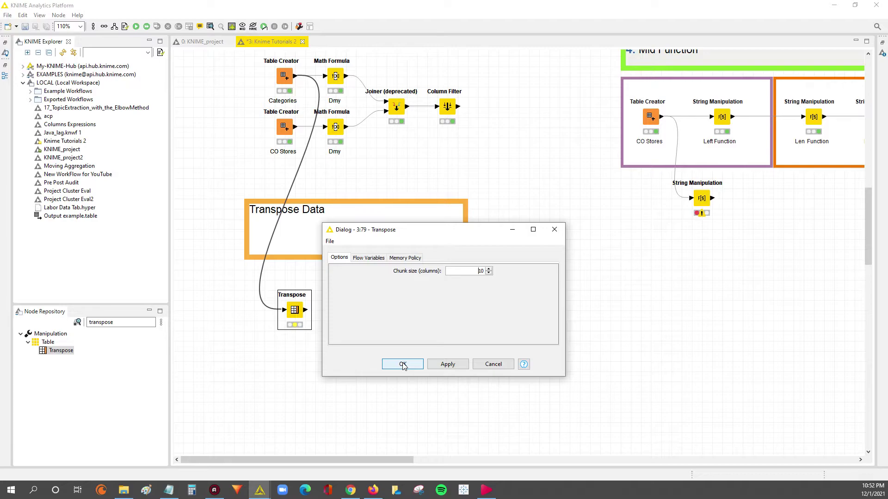
pyautogui.click(402, 365)
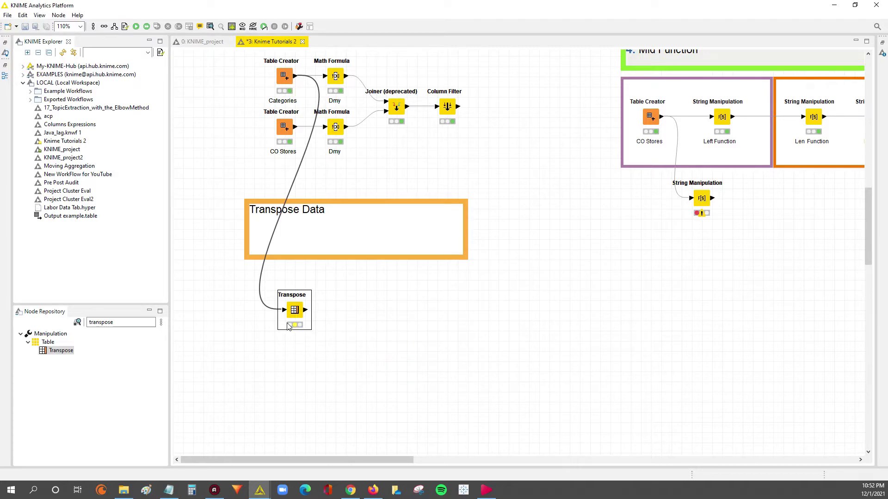
# Execute the Transpose node with F7, open its Transposed Table, and widen Row0
pyautogui.press('F7')
pyautogui.rightClick(298, 314)
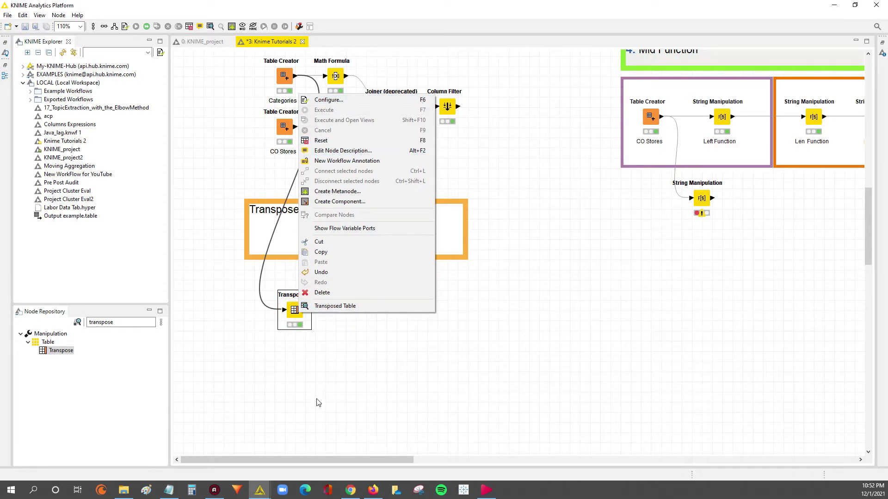
pyautogui.click(300, 397)
pyautogui.rightClick(298, 305)
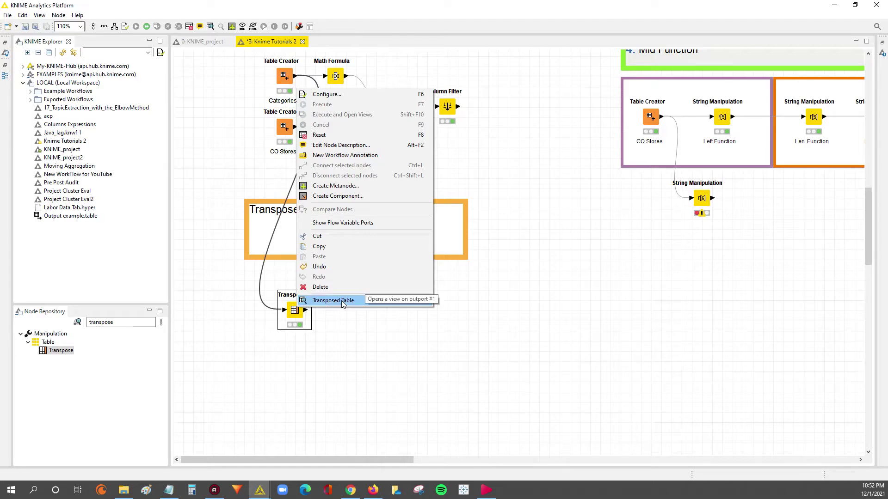
pyautogui.click(341, 300)
pyautogui.moveTo(234, 115); pyautogui.dragTo(366, 116)
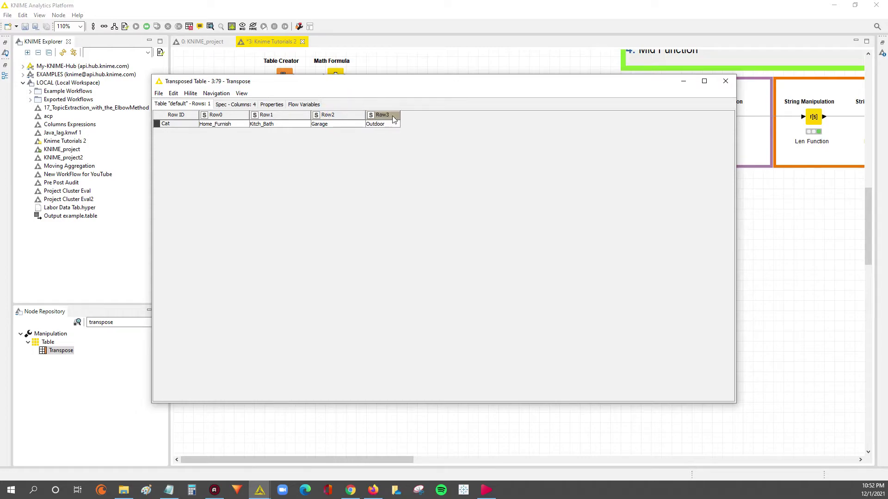
# Increase the transposed table's font size several times
pyautogui.click(241, 93)
pyautogui.click(271, 129)
pyautogui.click(242, 94)
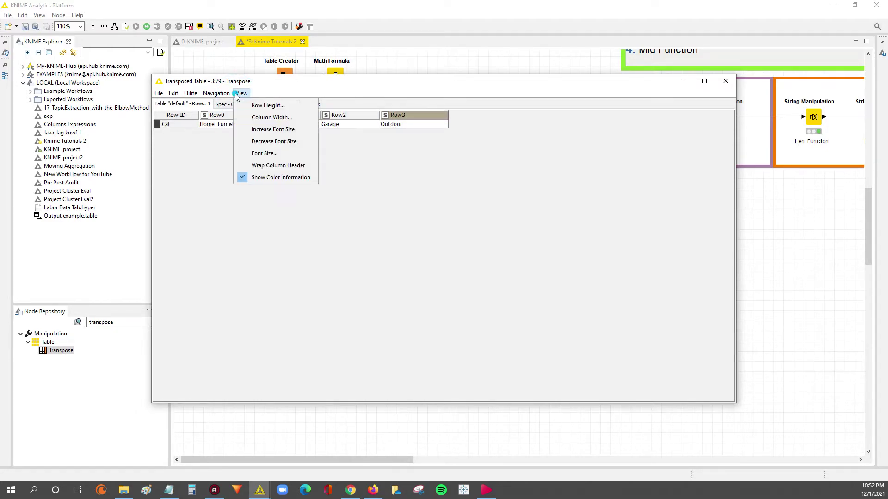
pyautogui.click(258, 130)
pyautogui.click(242, 93)
pyautogui.click(272, 130)
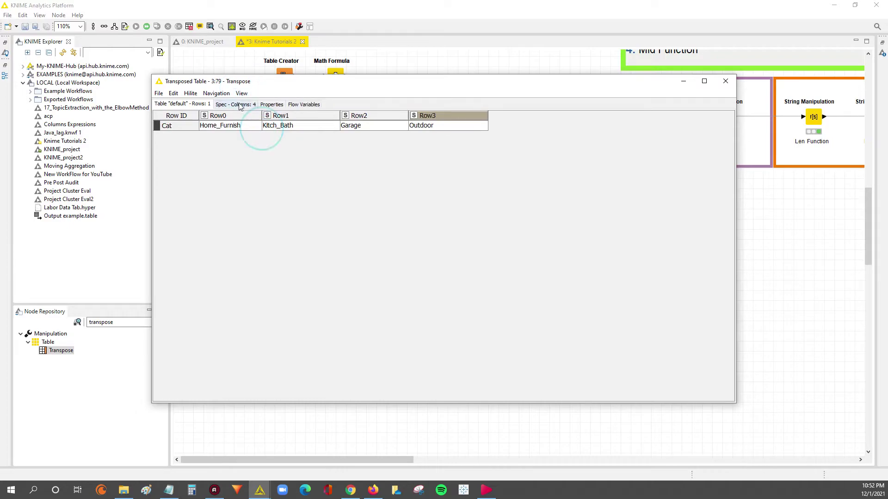
pyautogui.click(241, 94)
pyautogui.click(259, 129)
# Select the four transposed cells, enlarge the text further, and shrink the window
pyautogui.moveTo(234, 126); pyautogui.dragTo(433, 132)
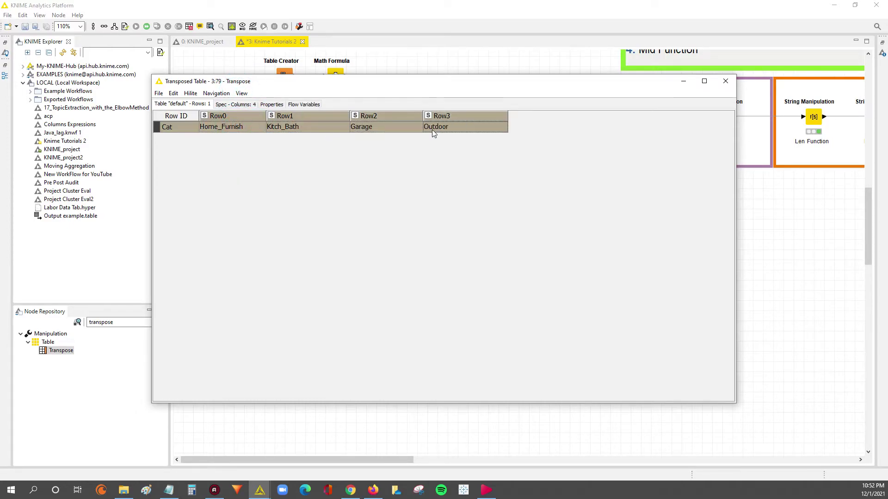
pyautogui.click(237, 126)
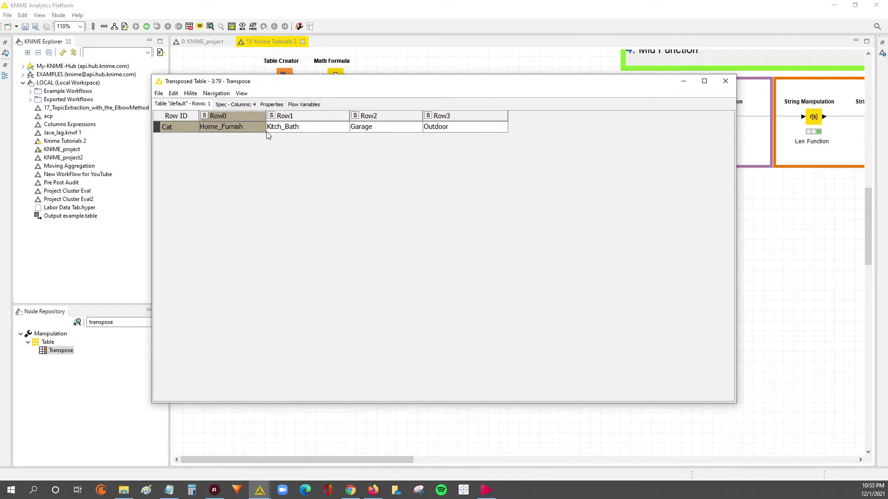
pyautogui.moveTo(240, 133); pyautogui.dragTo(469, 130)
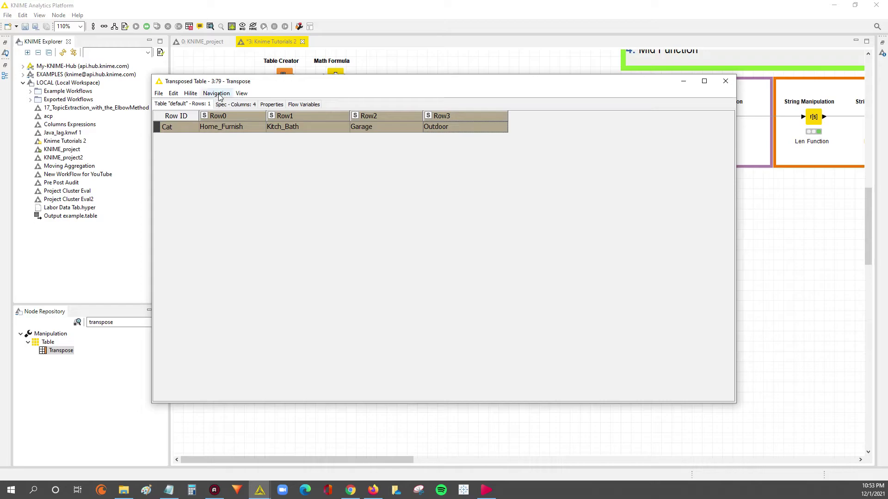
pyautogui.click(241, 93)
pyautogui.click(264, 129)
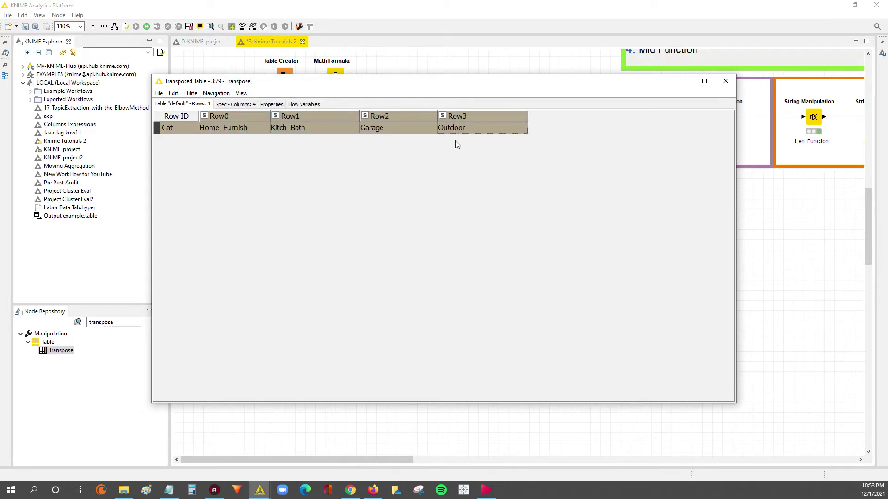
pyautogui.click(464, 130)
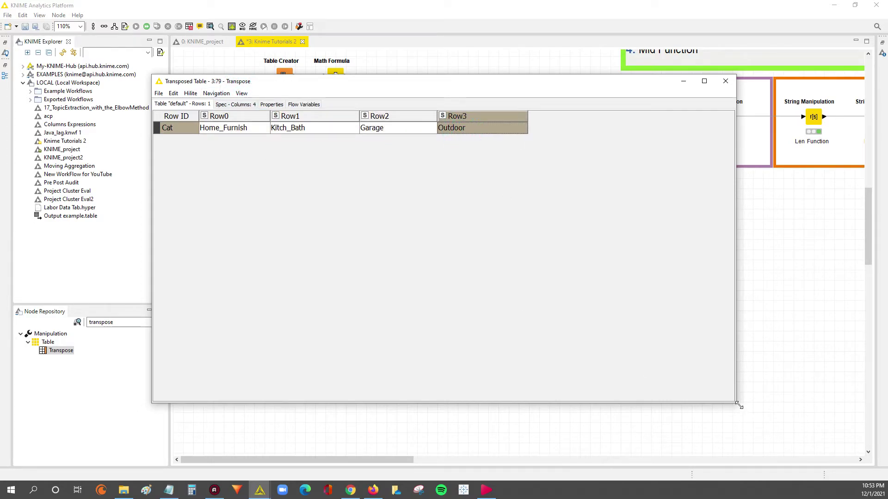
pyautogui.moveTo(738, 405); pyautogui.dragTo(567, 149)
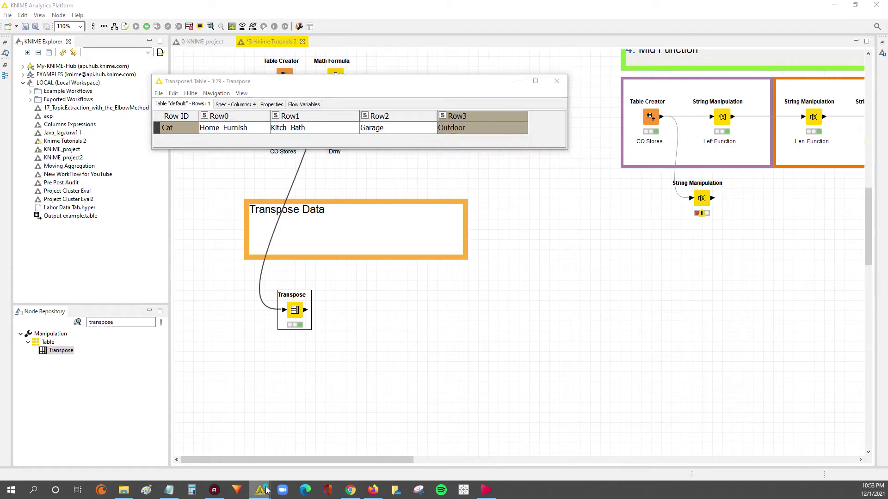
# Bring the original Categories table forward, reposition it, and select its four rows
pyautogui.moveTo(260, 490)
pyautogui.click(295, 453)
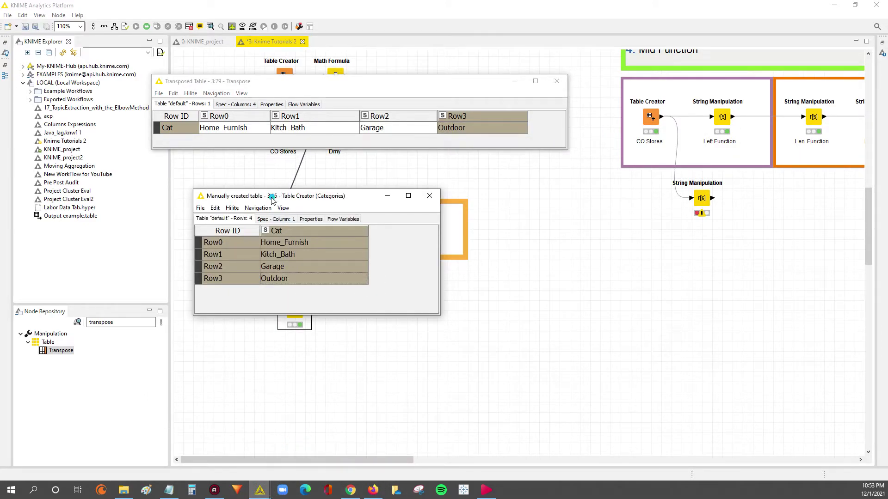
pyautogui.moveTo(272, 199); pyautogui.dragTo(228, 160)
pyautogui.moveTo(243, 206); pyautogui.dragTo(249, 240)
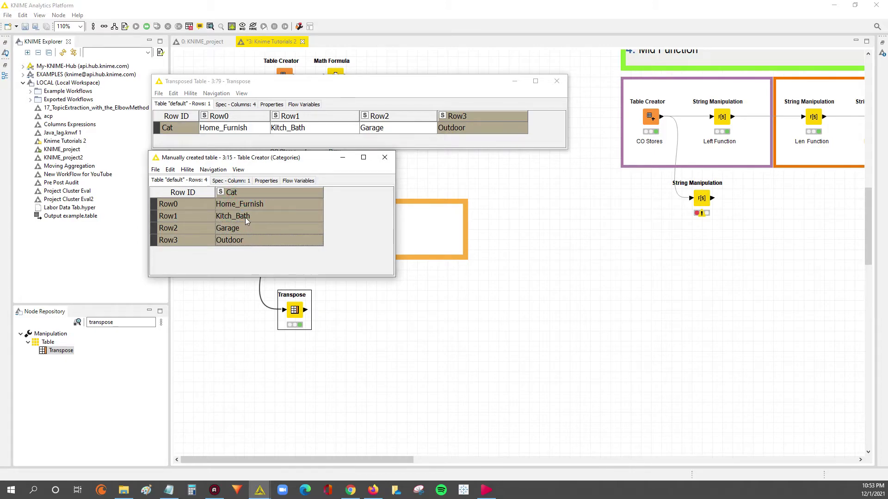
pyautogui.moveTo(245, 207); pyautogui.dragTo(245, 241)
pyautogui.click(238, 204)
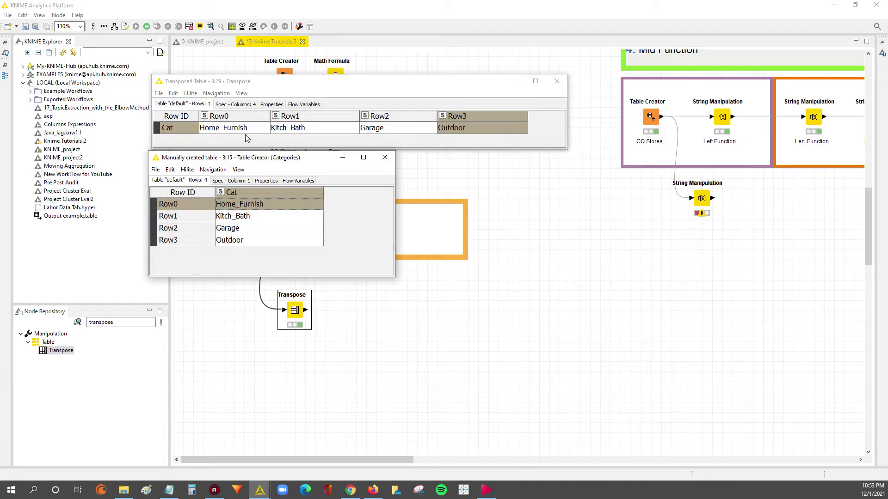
# Compare each transposed Cat cell, then place a second Transpose node on the canvas
pyautogui.moveTo(247, 129); pyautogui.dragTo(479, 126)
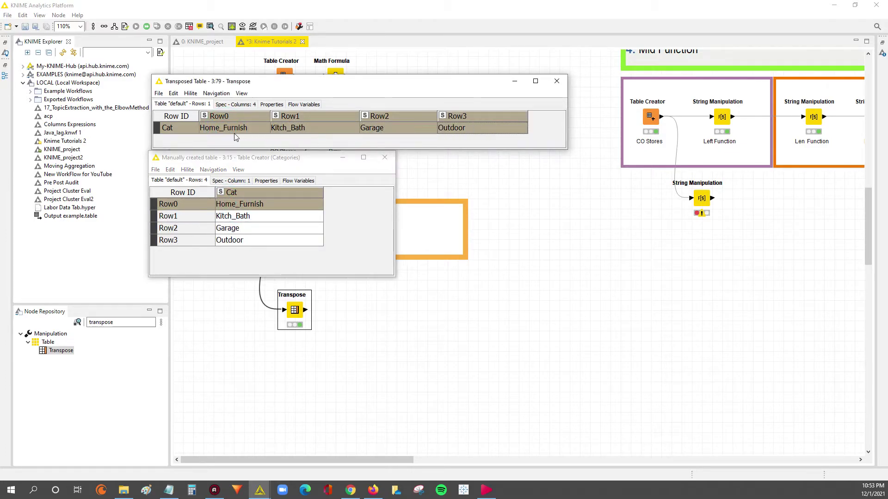
pyautogui.click(234, 132)
pyautogui.click(303, 133)
pyautogui.click(396, 132)
pyautogui.click(459, 127)
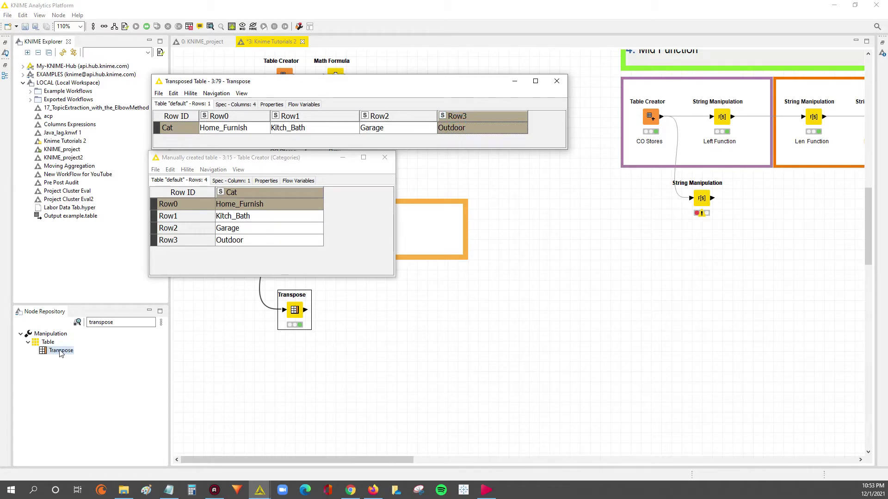
pyautogui.moveTo(61, 351)
pyautogui.mouseDown()
pyautogui.moveTo(377, 326)
pyautogui.moveTo(359, 321)
pyautogui.mouseUp()
# Connect the first Transpose node to the second and delete the 'Node 80' label
pyautogui.moveTo(305, 310); pyautogui.dragTo(359, 313)
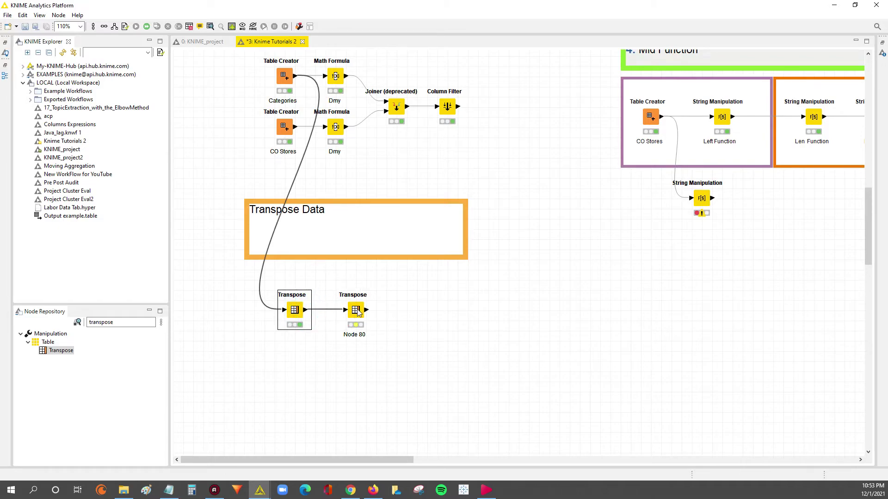
pyautogui.doubleClick(355, 337)
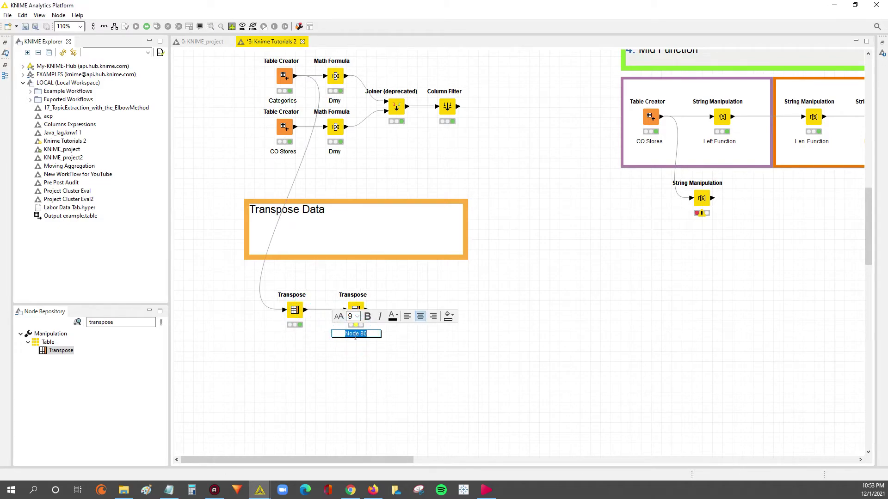
pyautogui.press('BackSpace')
pyautogui.click(430, 282)
# Execute the second Transpose node and open its re-transposed output table
pyautogui.click(355, 310)
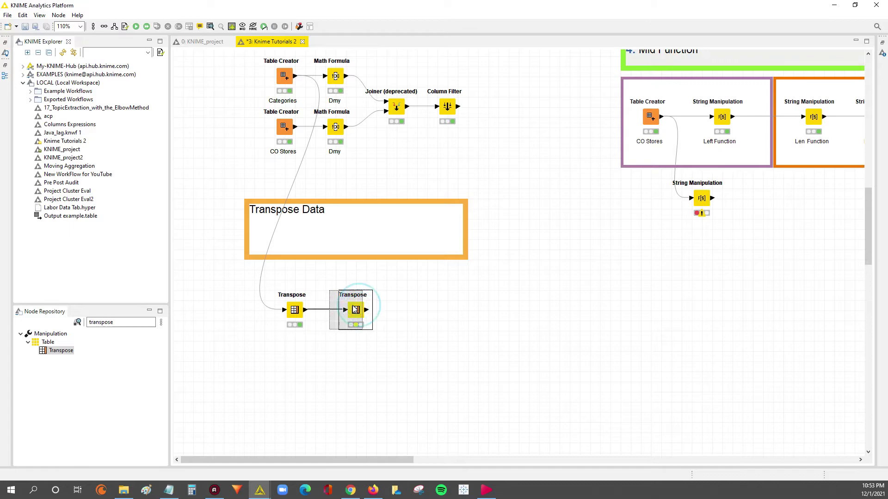
pyautogui.moveTo(356, 309); pyautogui.dragTo(346, 310)
pyautogui.rightClick(345, 310)
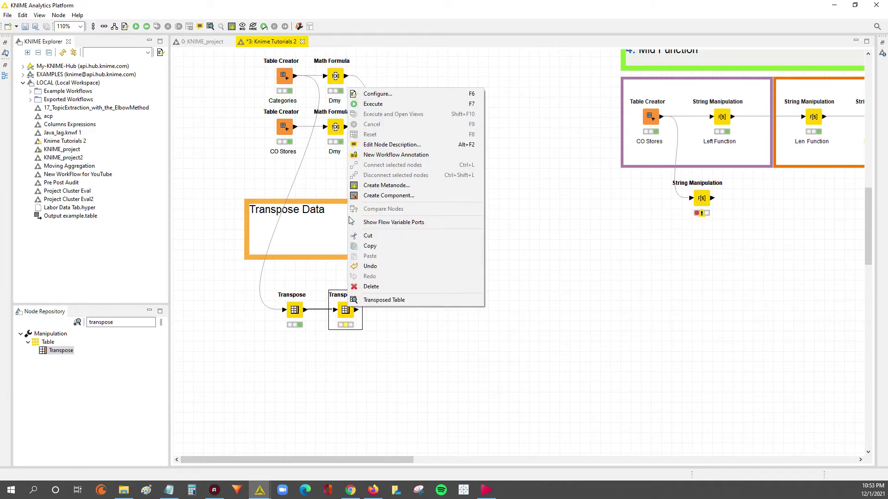
pyautogui.click(368, 104)
pyautogui.rightClick(344, 311)
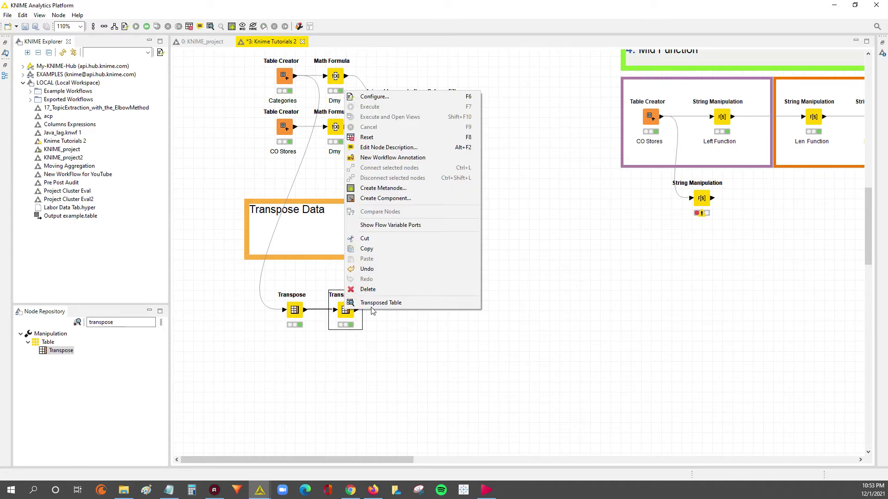
pyautogui.click(375, 303)
# Enlarge the re-transposed table text five times, widen the Cat column, and shrink the window
pyautogui.click(242, 94)
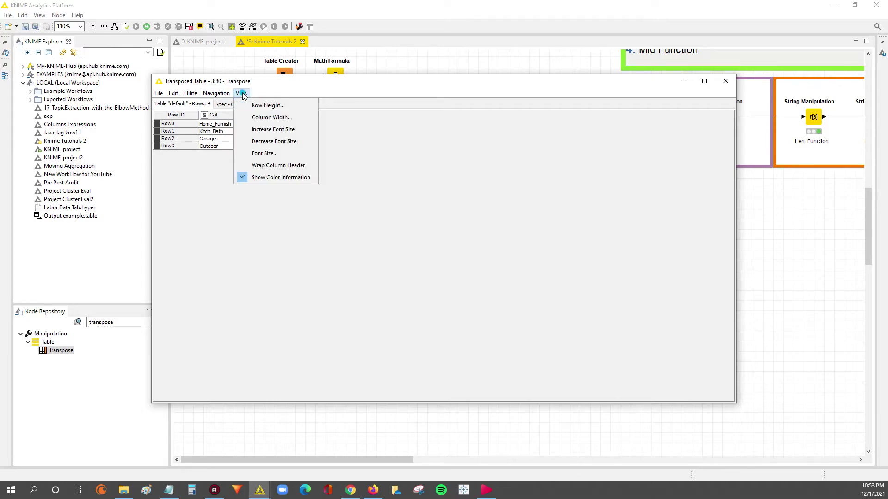
pyautogui.click(272, 130)
pyautogui.click(244, 94)
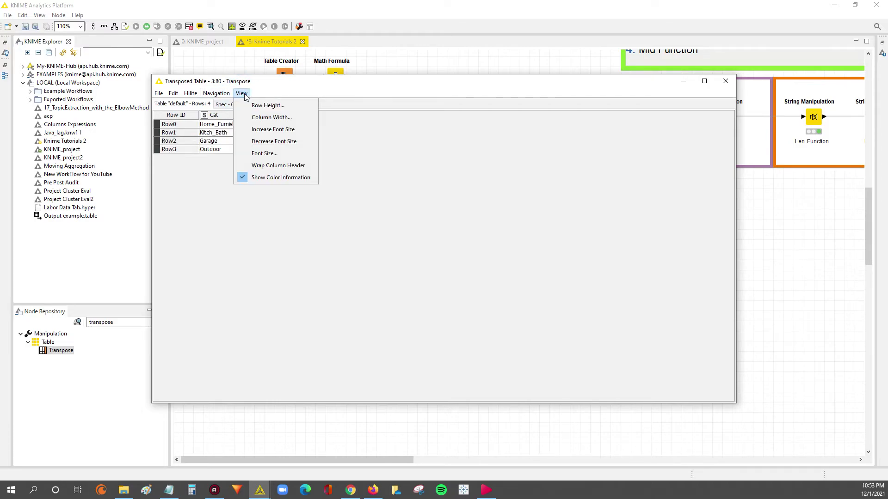
pyautogui.click(272, 129)
pyautogui.click(242, 93)
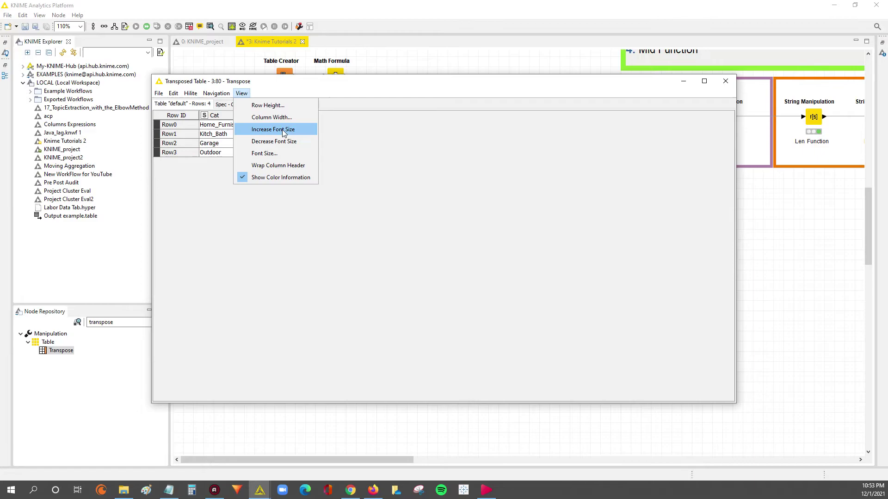
pyautogui.click(283, 130)
pyautogui.click(242, 93)
pyautogui.click(278, 130)
pyautogui.click(243, 94)
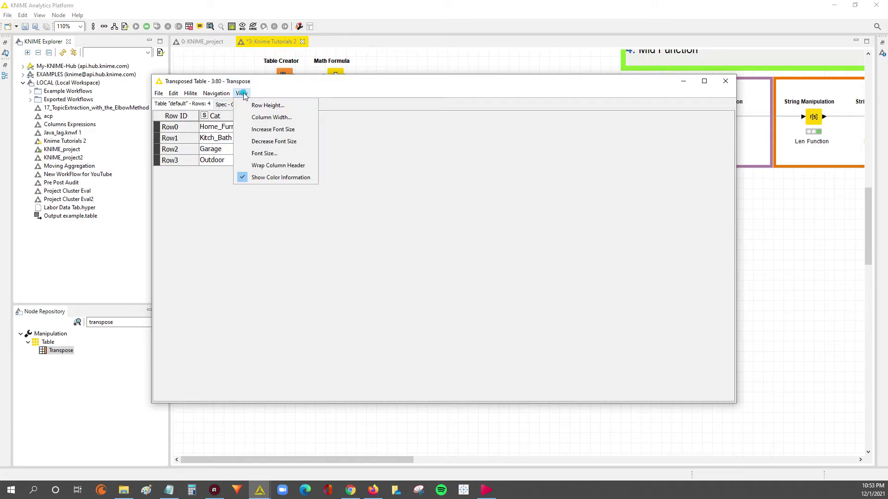
pyautogui.click(277, 129)
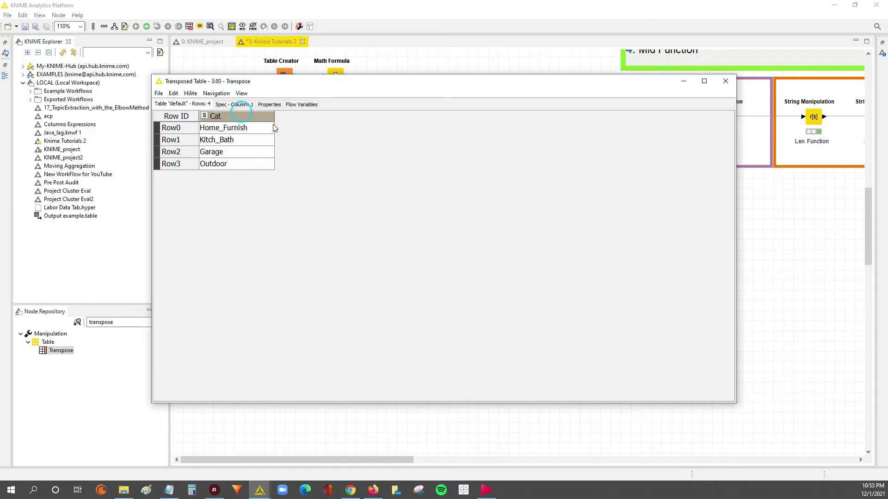
pyautogui.moveTo(246, 118); pyautogui.dragTo(290, 124)
pyautogui.moveTo(735, 401); pyautogui.dragTo(426, 190)
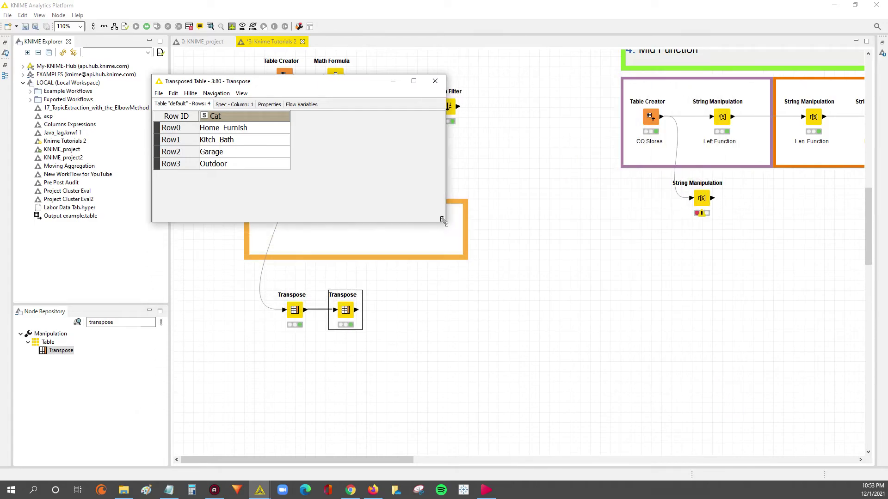
# Place the re-transposed table near the nodes and bring back the original Categories table
pyautogui.moveTo(309, 88); pyautogui.dragTo(508, 327)
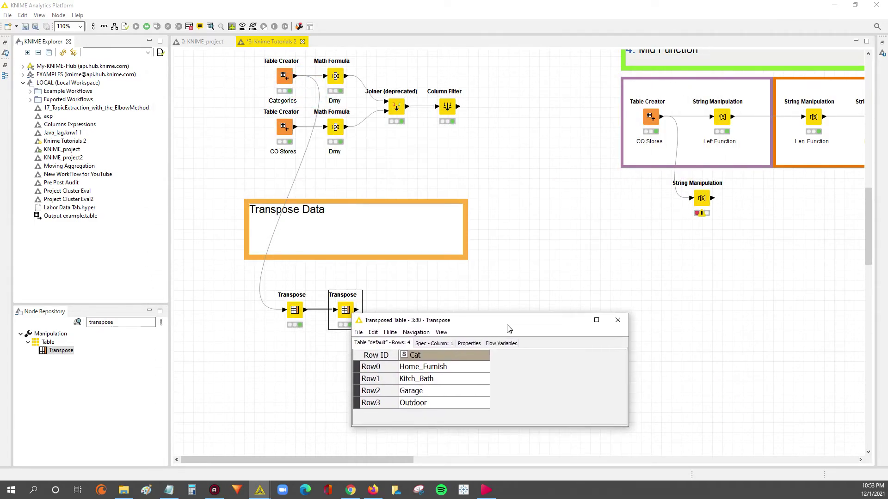
pyautogui.click(211, 451)
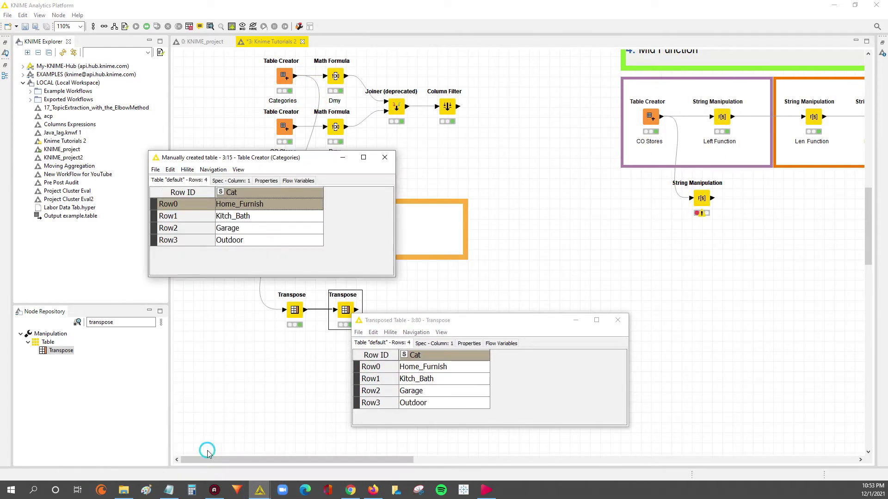
pyautogui.moveTo(290, 161); pyautogui.dragTo(201, 184)
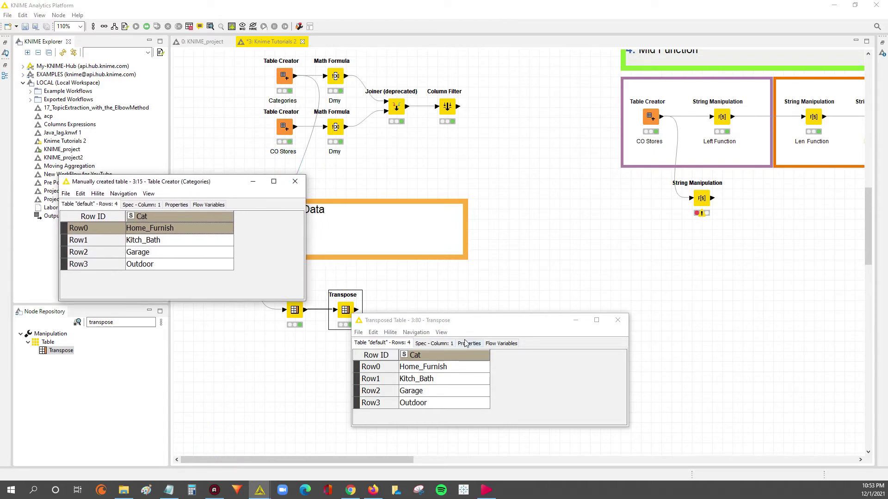
pyautogui.moveTo(466, 326); pyautogui.dragTo(479, 345)
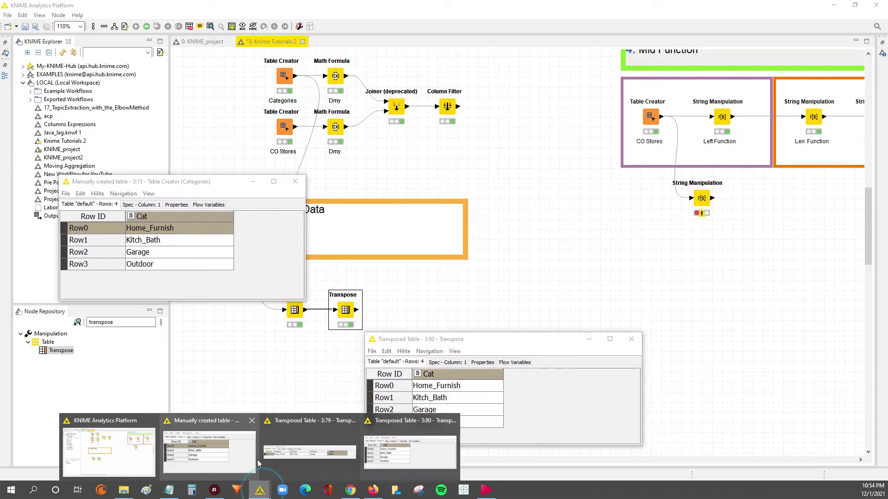
# Restore the first transposed table beside the others, then maximize the re-transposed table
pyautogui.click(314, 456)
pyautogui.moveTo(345, 86); pyautogui.dragTo(520, 227)
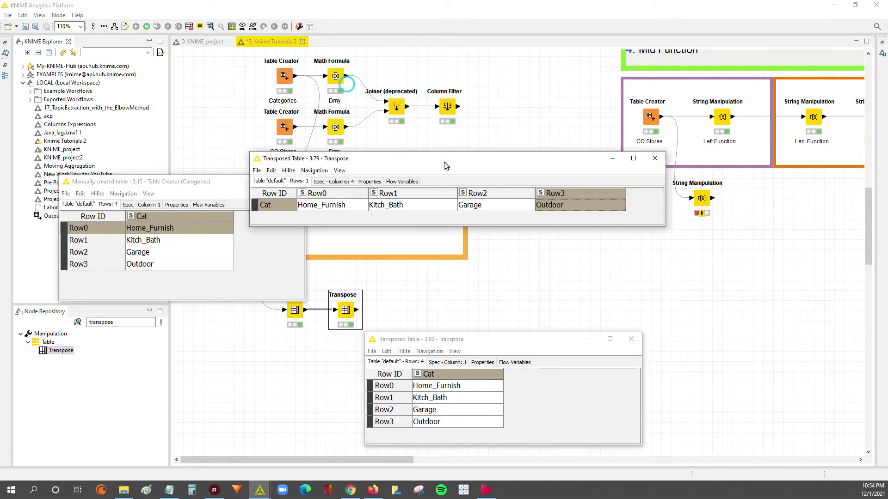
pyautogui.moveTo(484, 341); pyautogui.dragTo(525, 309)
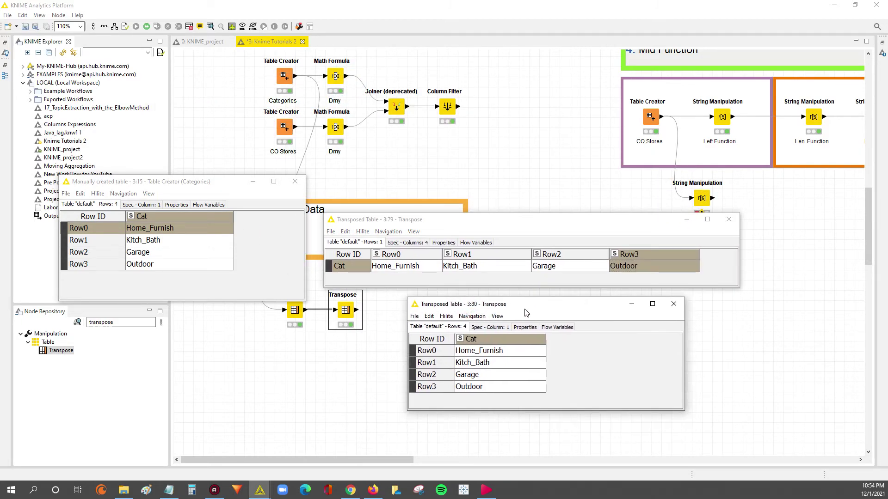
pyautogui.doubleClick(526, 309)
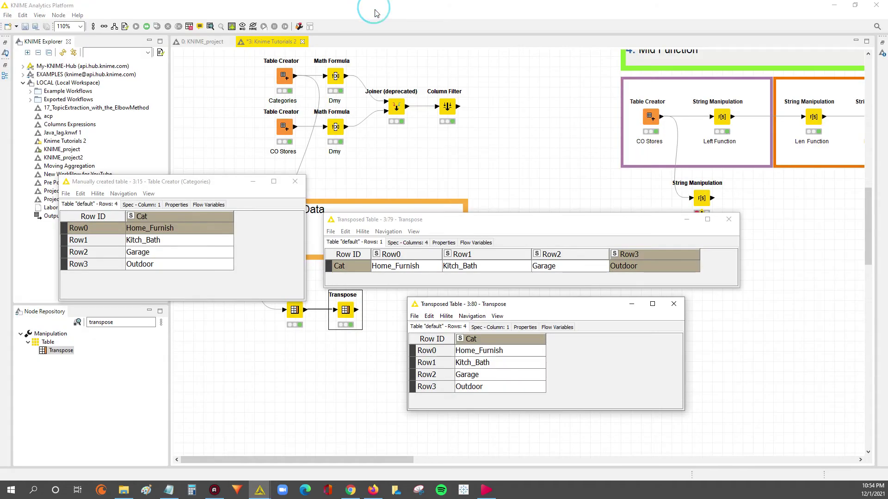
# Restore the maximized re-transposed table window so all three tables show side by side
pyautogui.doubleClick(374, 6)
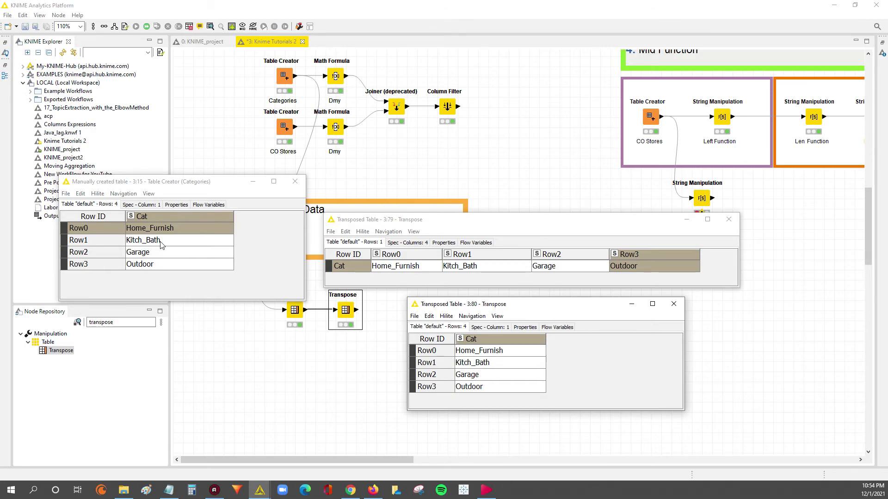
pyautogui.moveTo(167, 245); pyautogui.dragTo(168, 265)
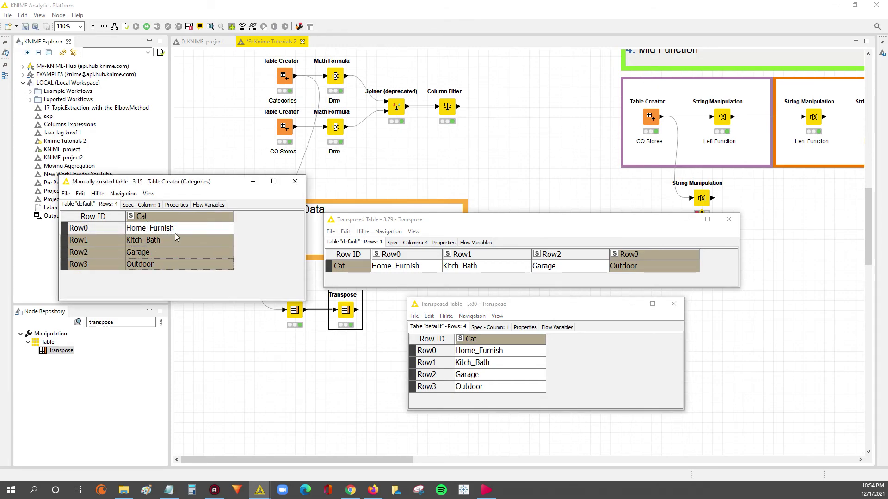
pyautogui.click(148, 216)
pyautogui.click(138, 231)
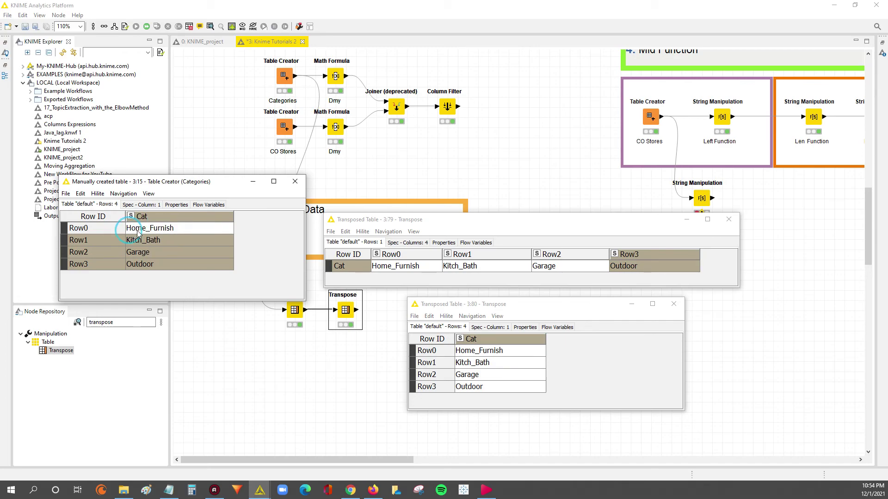
pyautogui.moveTo(159, 230); pyautogui.dragTo(164, 244)
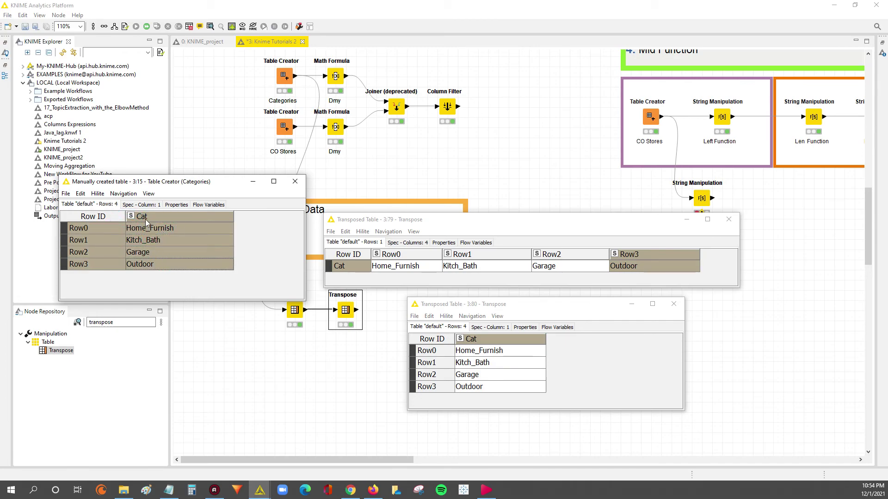